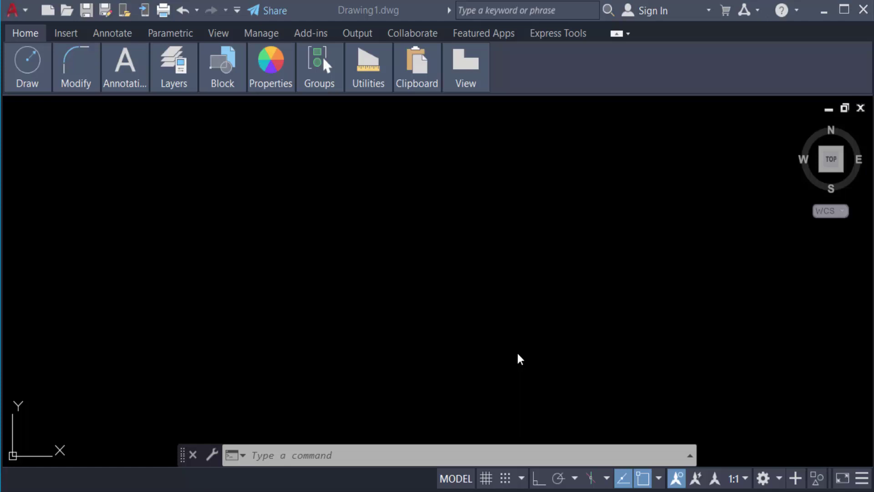
Draw a rectangle with the REC command by picking two opposite corners.
left_click(294, 454)
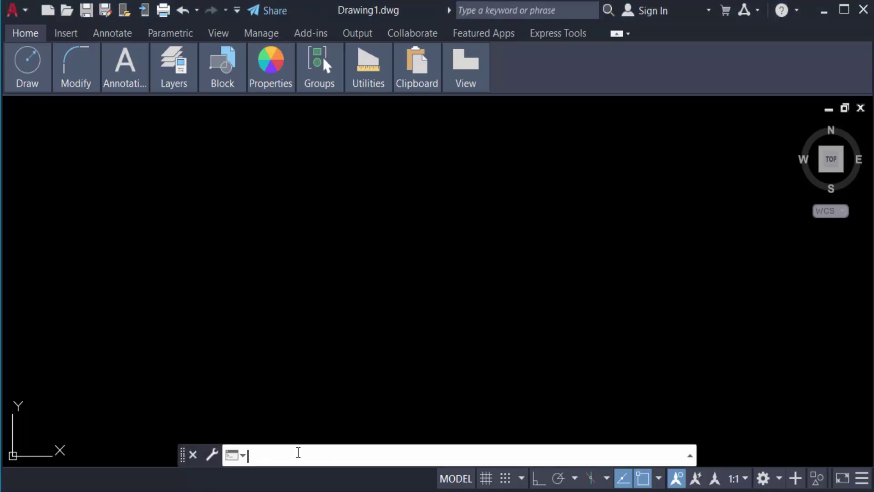
type("rec")
key("Return")
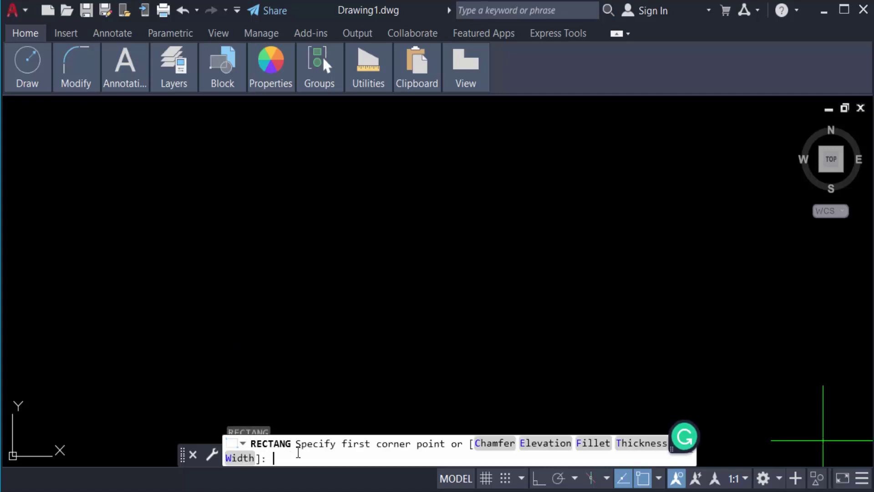
left_click(269, 209)
left_click(425, 314)
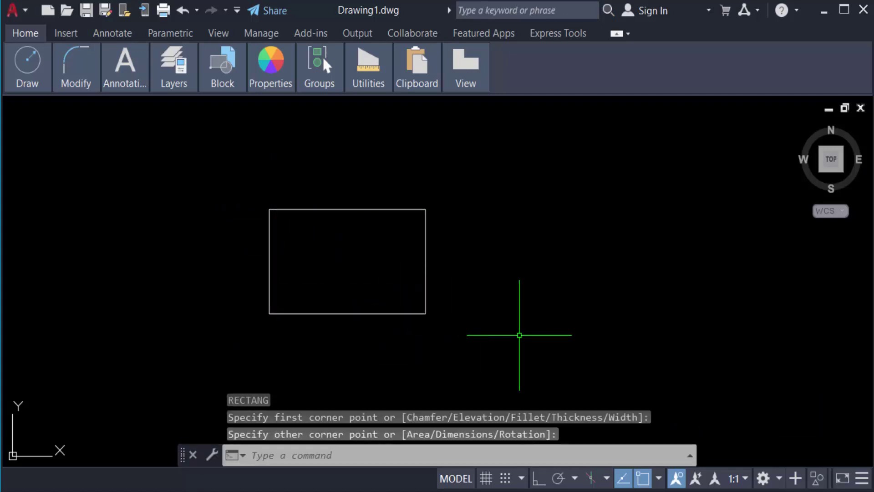
Draw a circle to the right of the rectangle by picking a centre and radius point.
type("c")
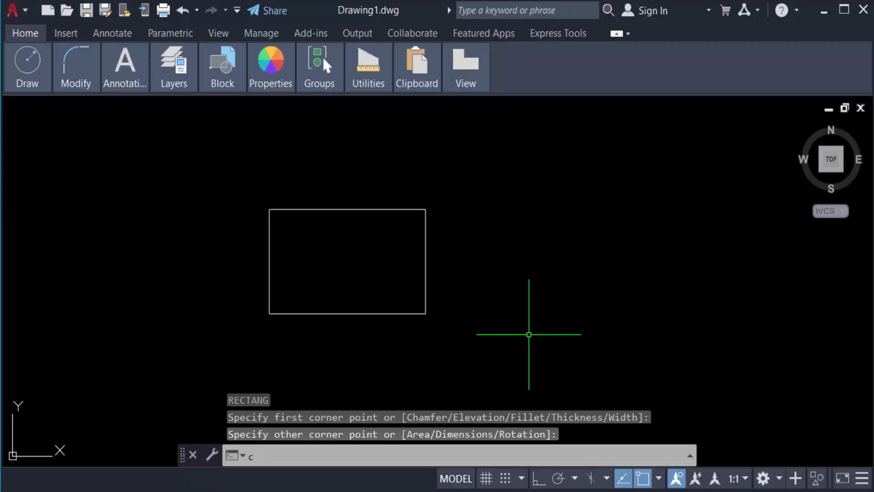
key("Return")
left_click(566, 257)
left_click(501, 271)
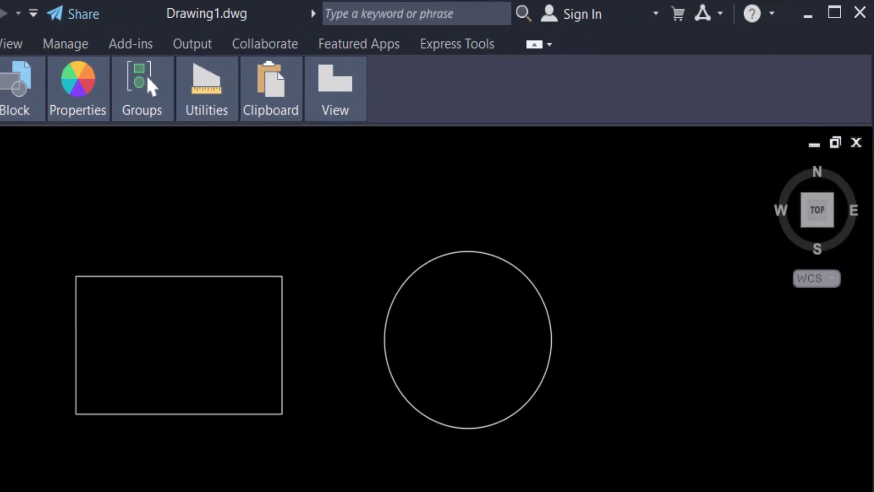
Measure the rectangle's area by its four corners: Area 325.8495, Perimeter 74.1345.
mouse_move(201, 99)
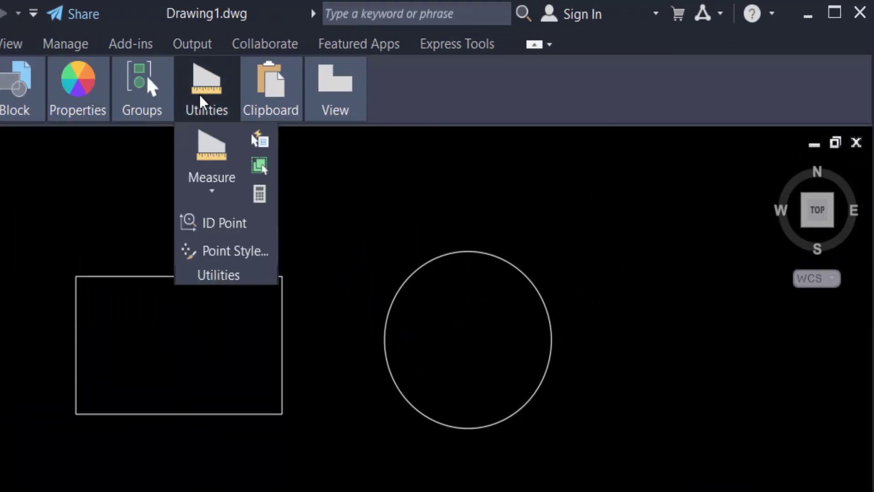
left_click(210, 193)
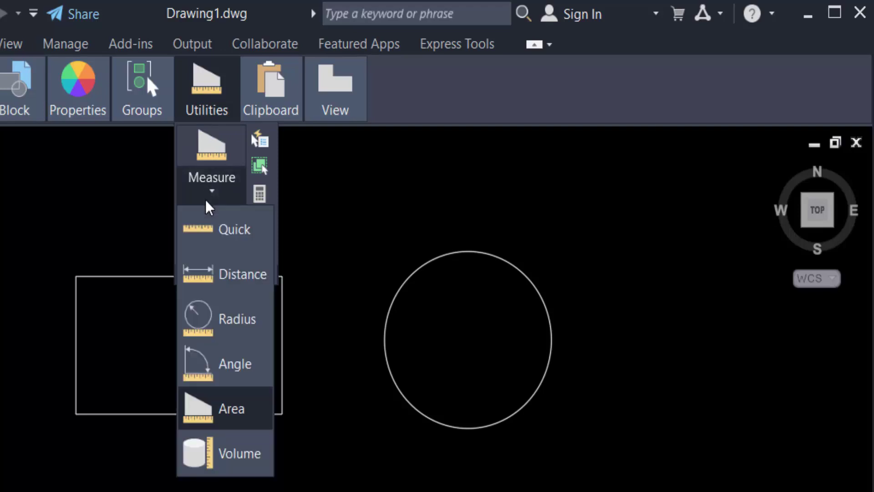
left_click(223, 416)
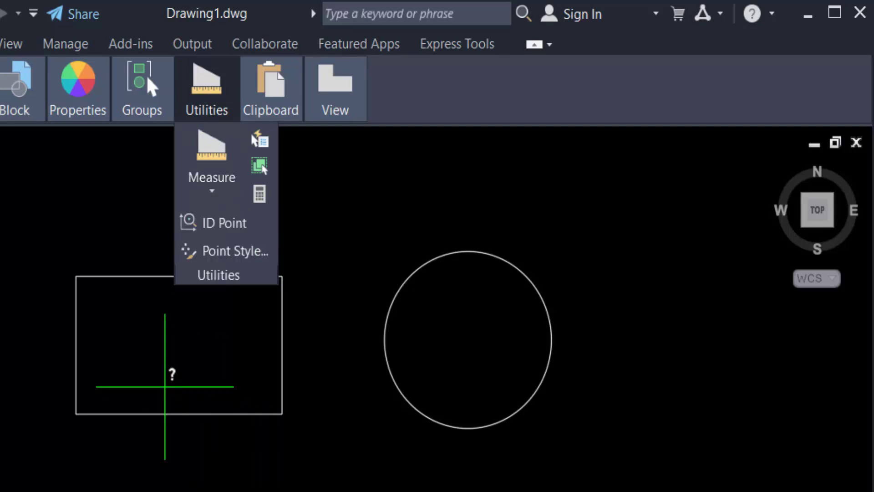
left_click(76, 276)
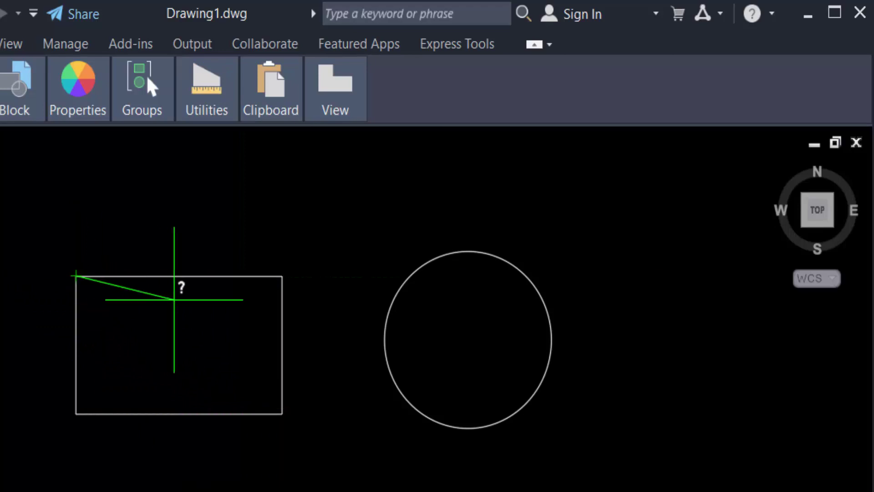
left_click(282, 276)
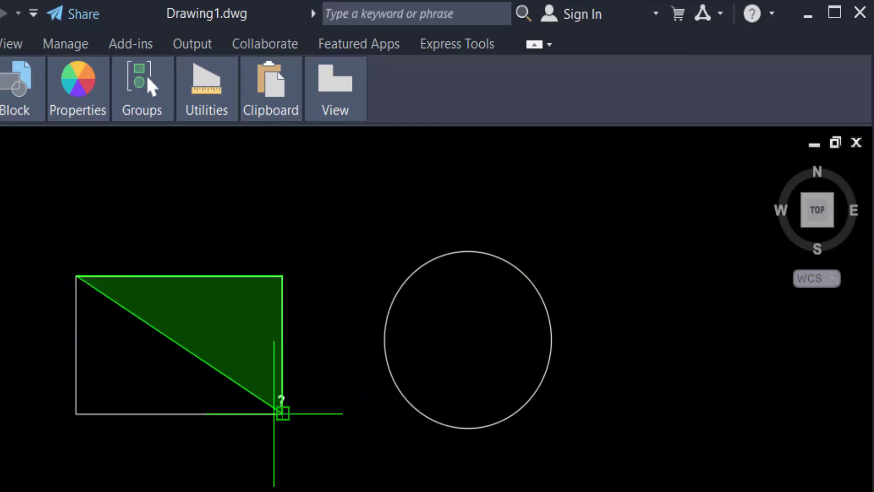
left_click(282, 413)
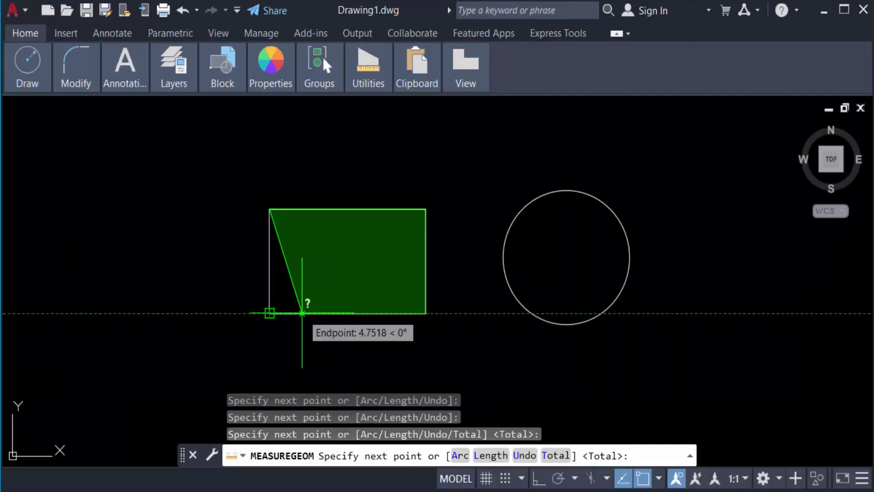
left_click(301, 312)
key("Return")
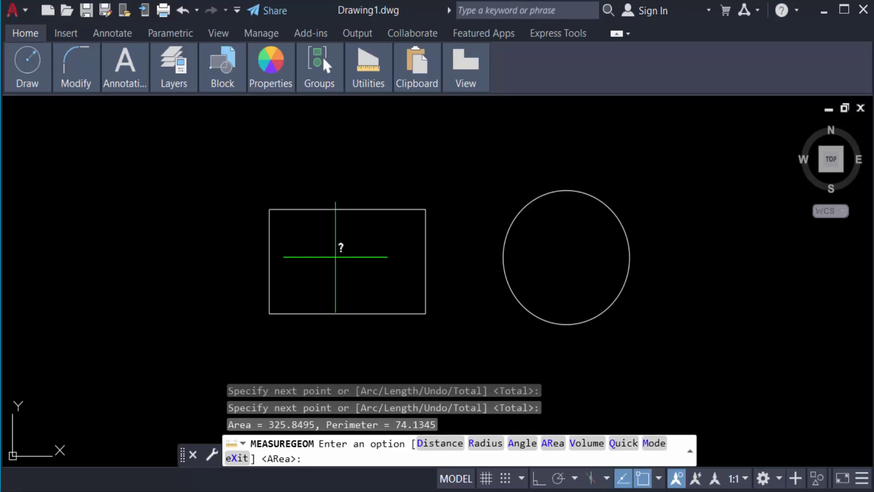
key("Escape")
key("Escape")
key("Escape")
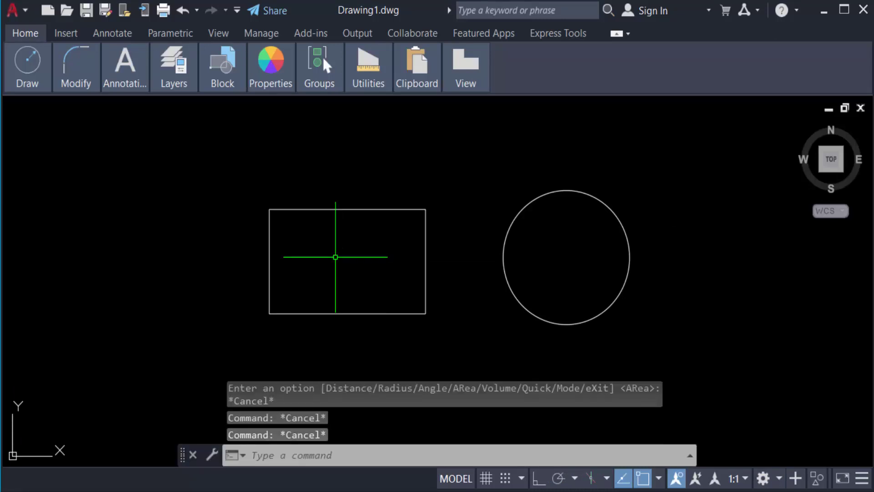
Use AREA in Add/Object mode on the rectangle and circle for a 591.7605 total.
type("area")
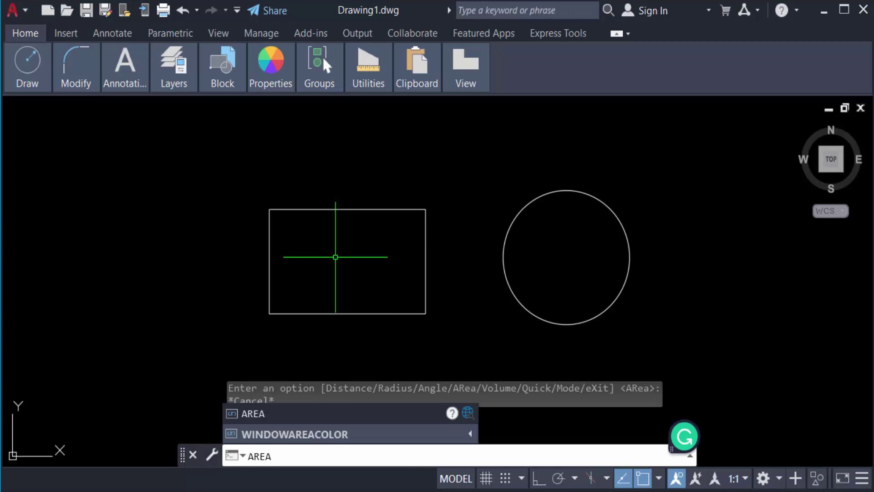
key("Return")
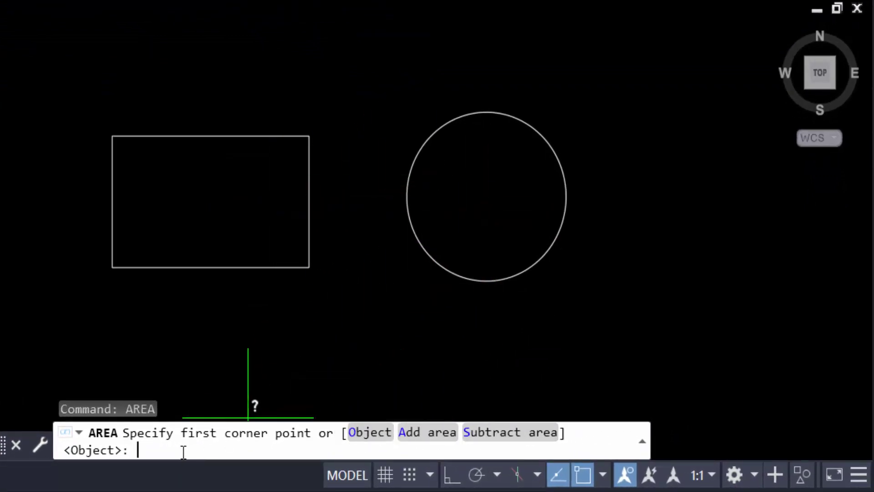
type("a")
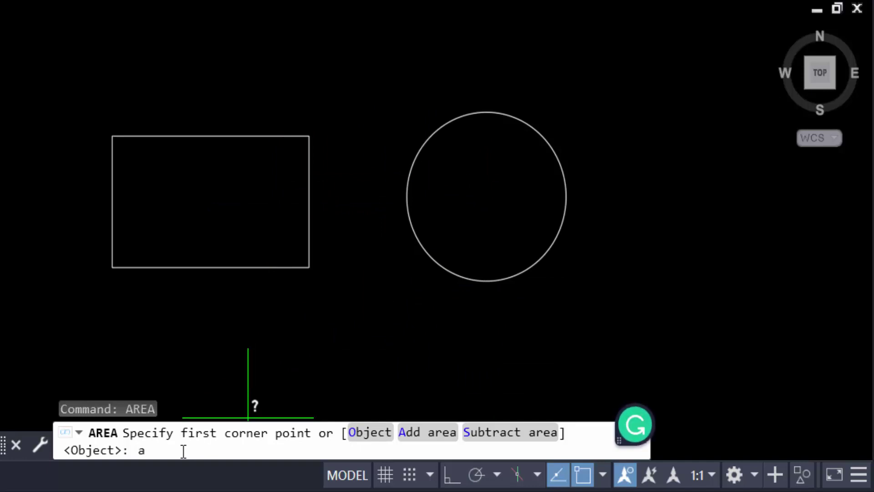
key("Return")
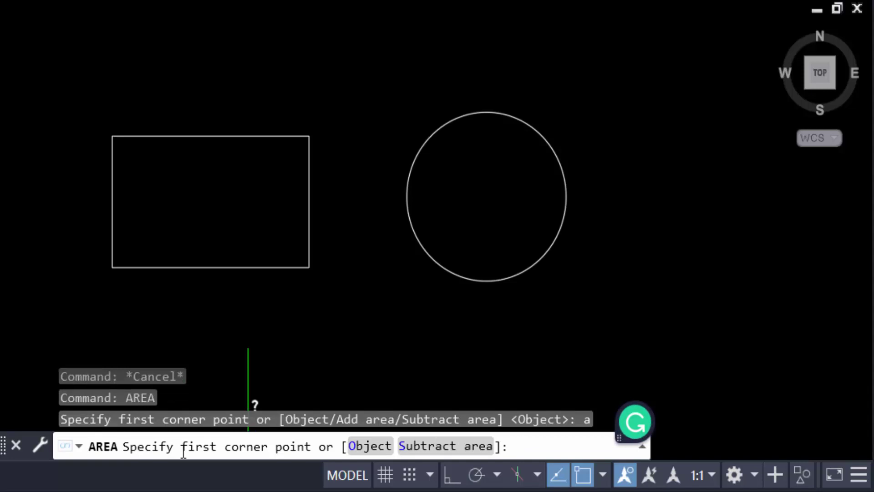
type("o")
key("Return")
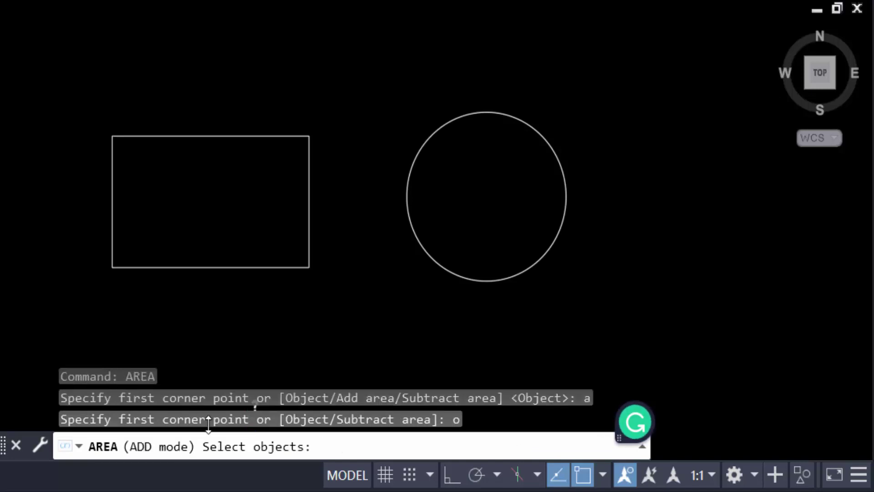
left_click(308, 267)
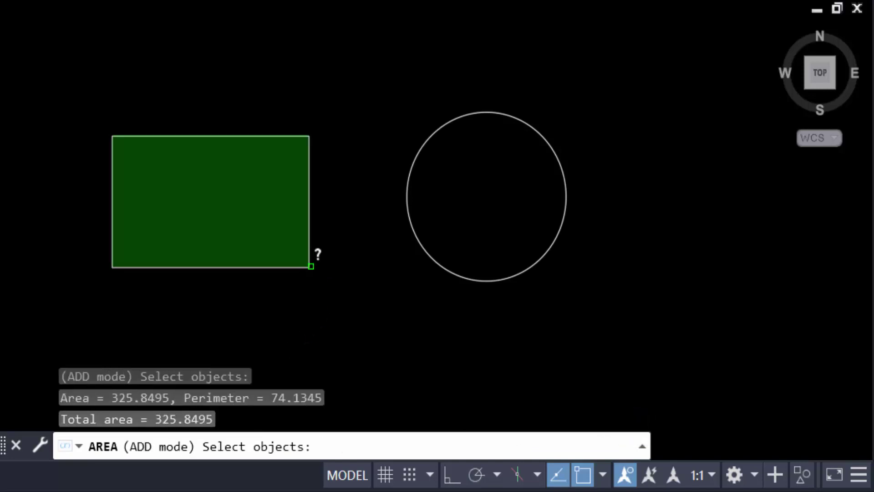
left_click(449, 265)
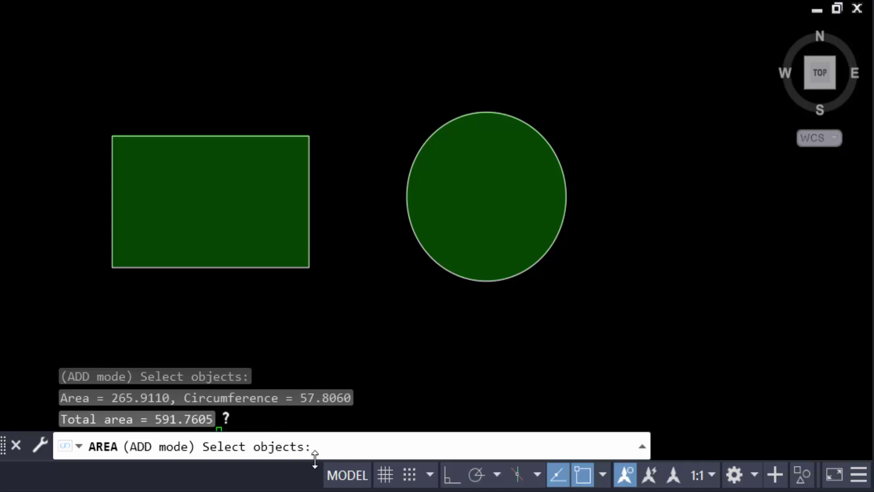
key("Escape")
key("Escape")
key("Escape")
key("Escape")
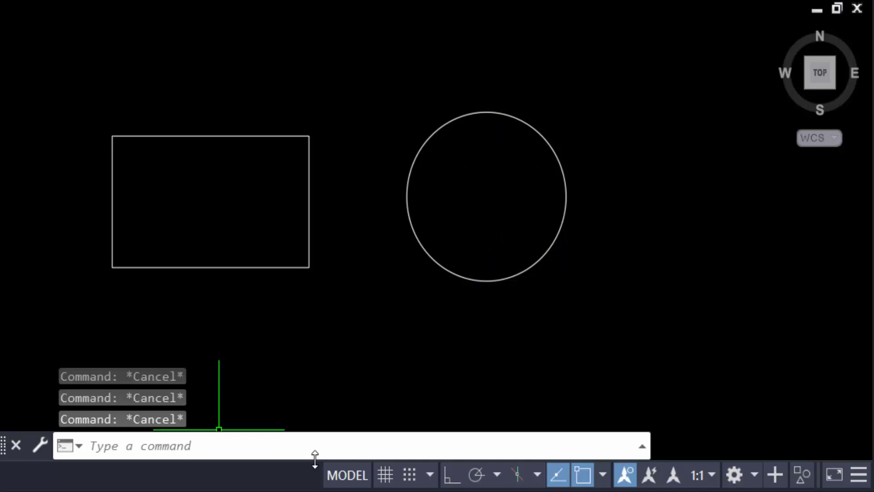
type("AREA")
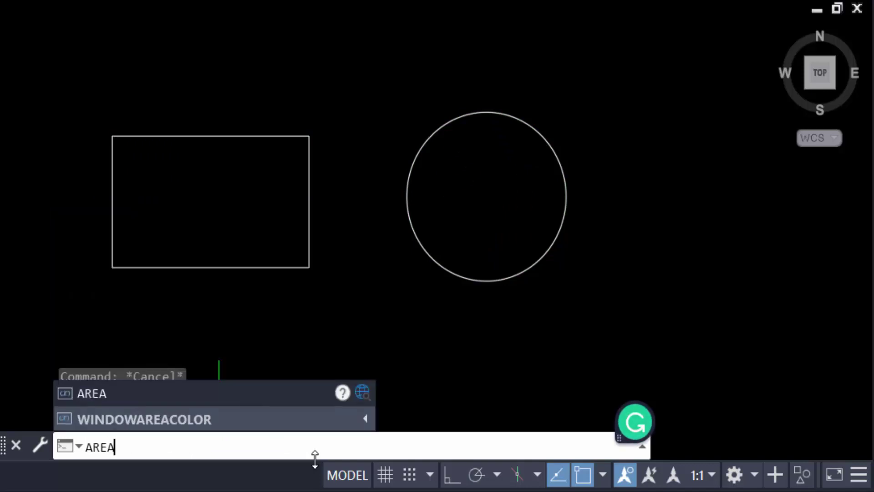
key("Return")
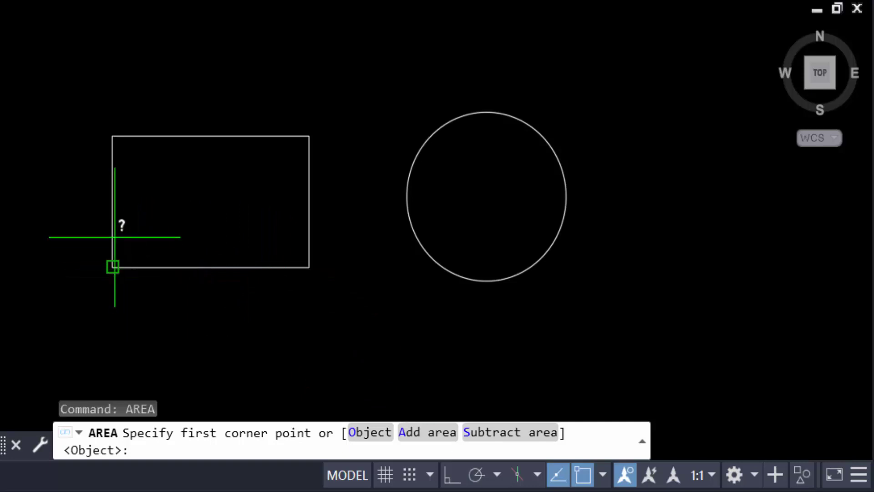
key("Escape")
key("Escape")
key("Escape")
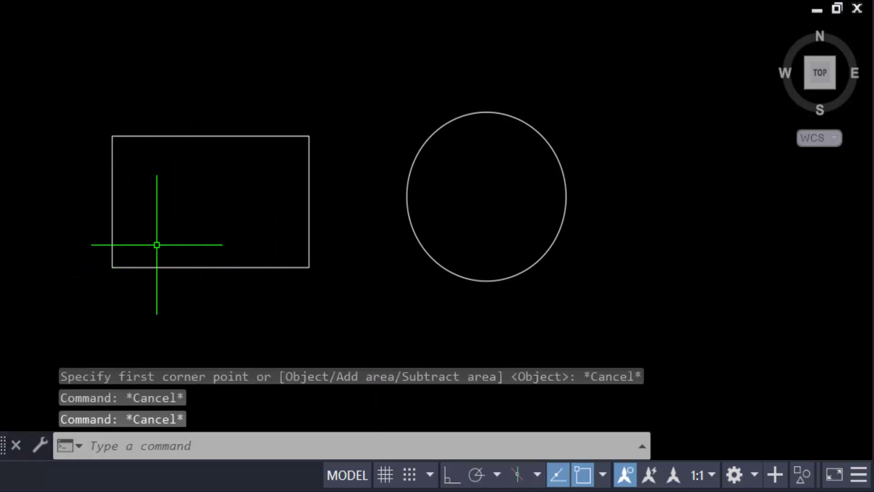
Draw a small rectangle from the large rectangle's bottom-left corner inside it.
type("rec")
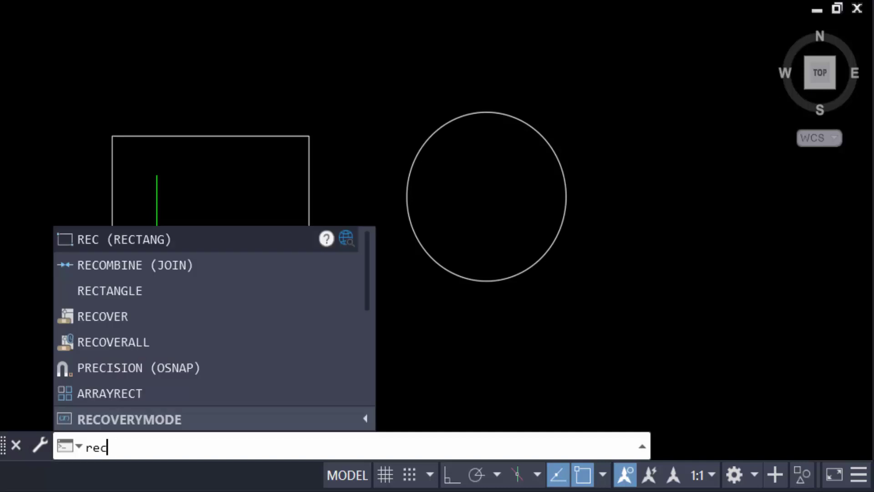
key("Return")
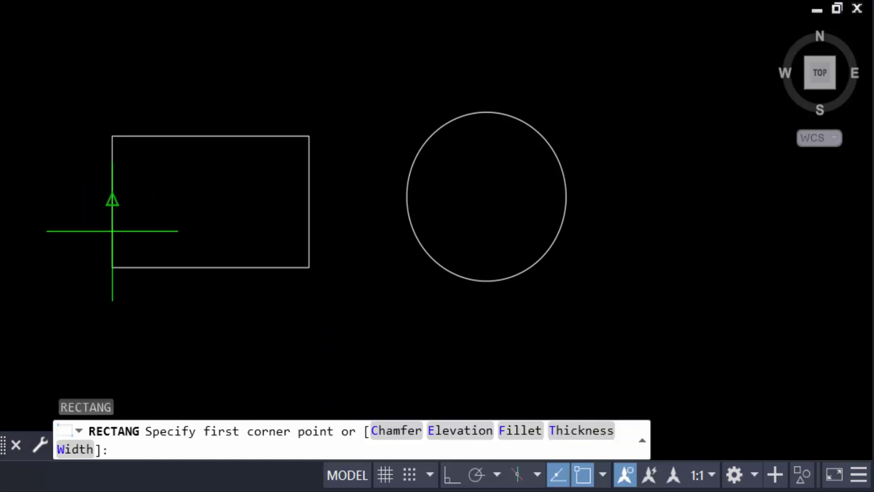
left_click(112, 267)
left_click(180, 223)
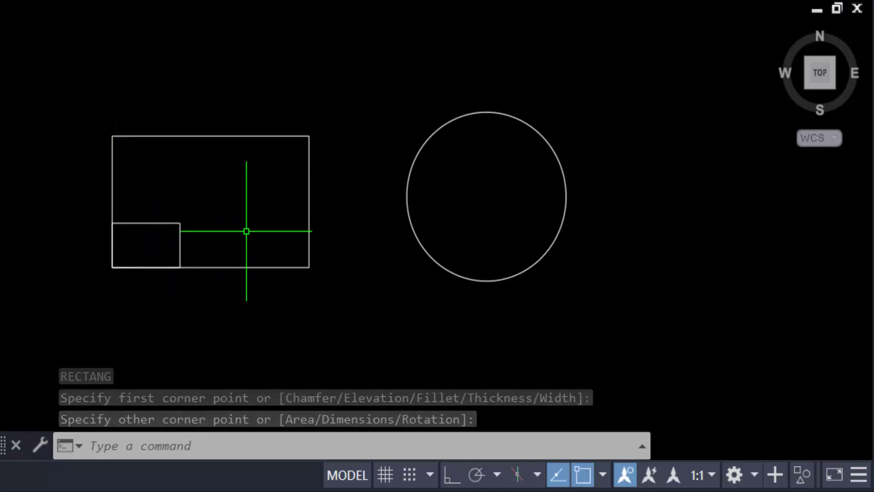
key("Escape")
key("Escape")
key("Escape")
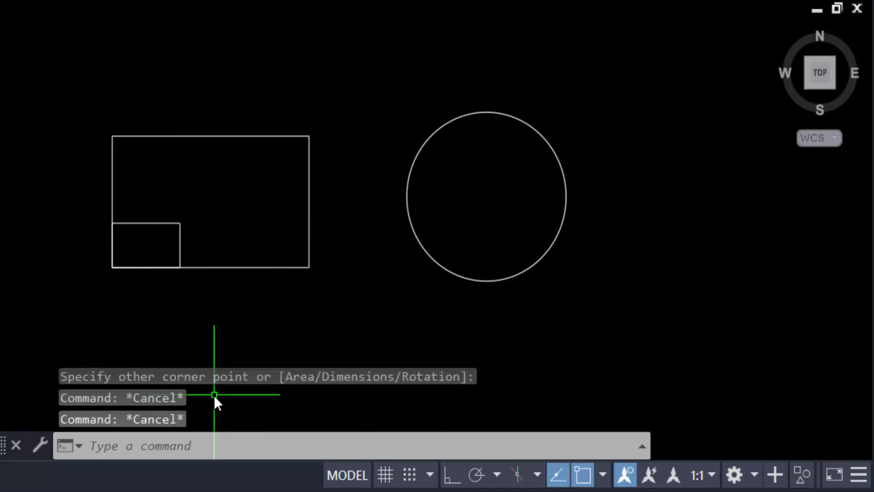
Add both rectangles with AREA Add/Object mode for a total of 363.7277.
type("area")
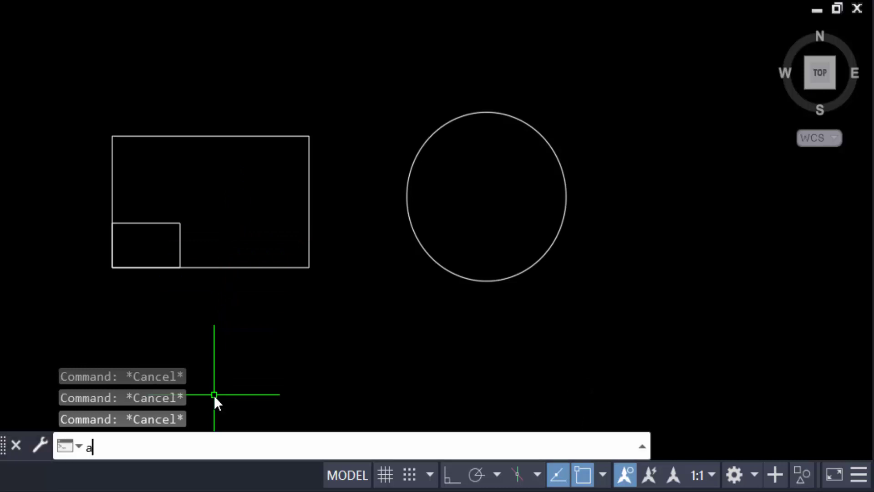
left_click(214, 395)
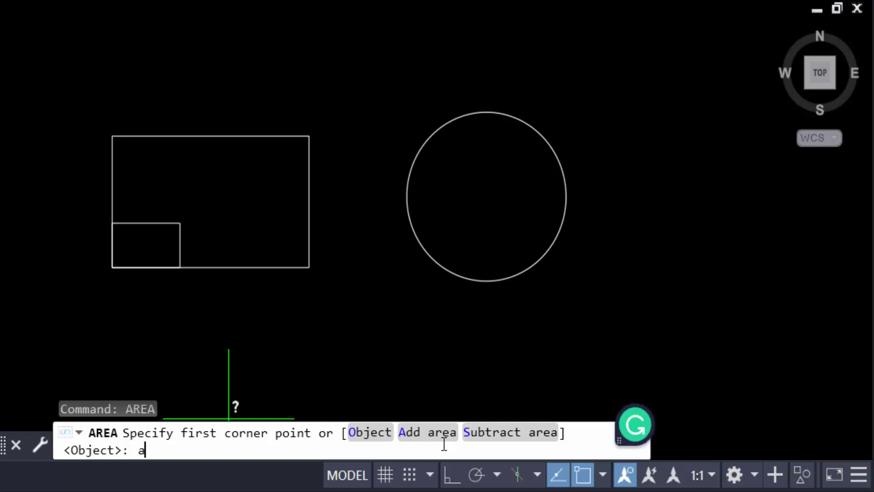
key("Return")
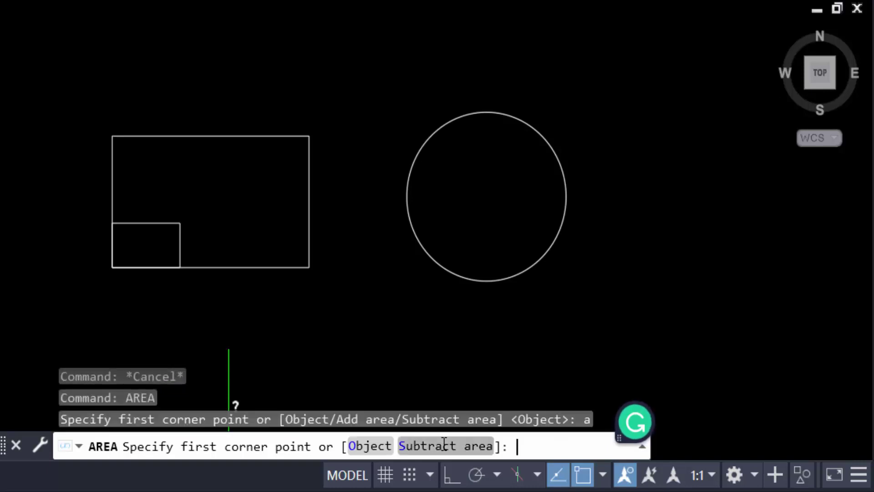
type("o")
key("Return")
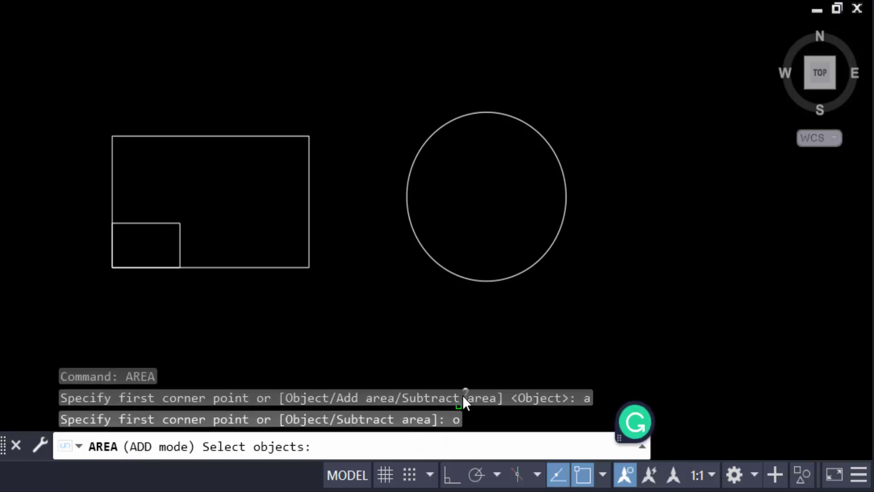
left_click(228, 267)
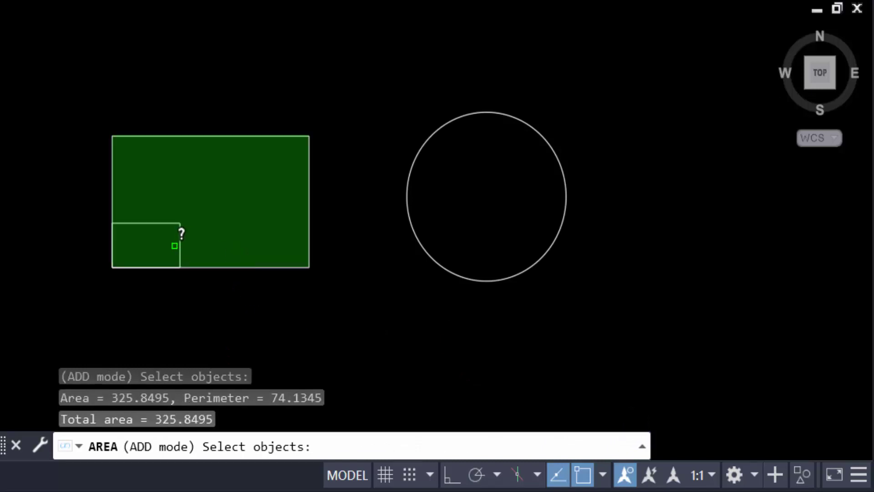
left_click(179, 231)
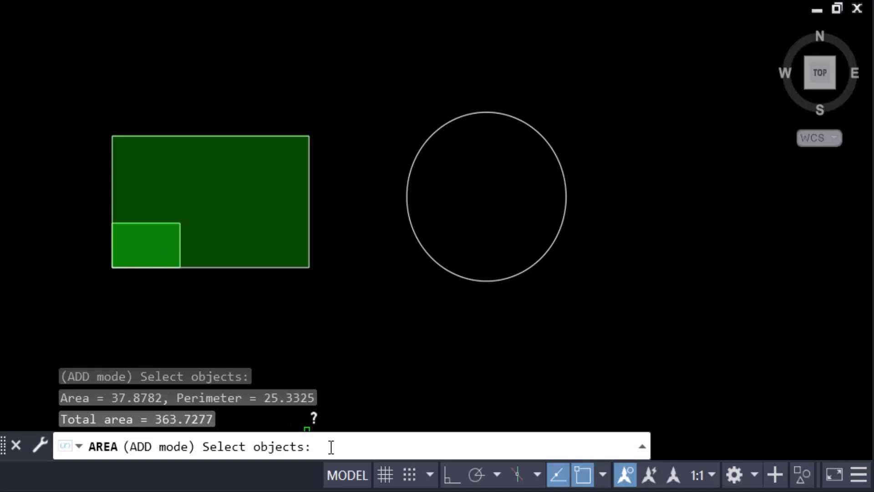
key("Return")
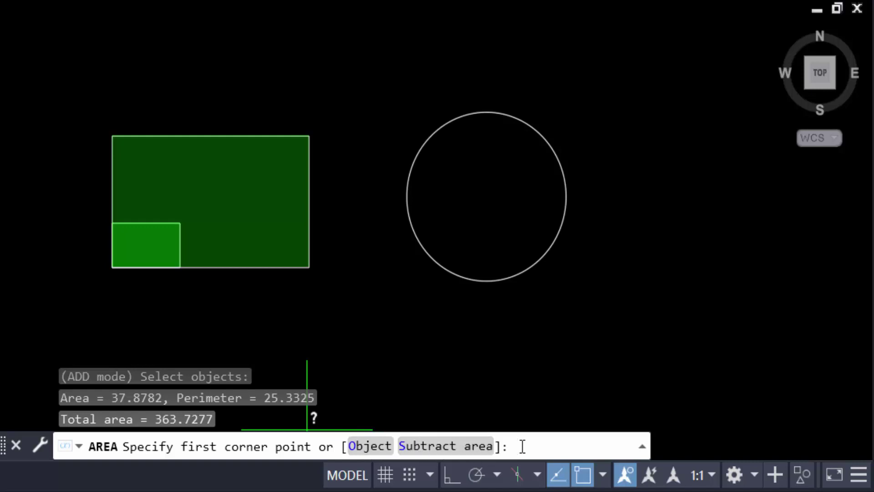
Subtract the small rectangle's 37.8782 by object, returning the total to 325.8495.
type("s")
key("Return")
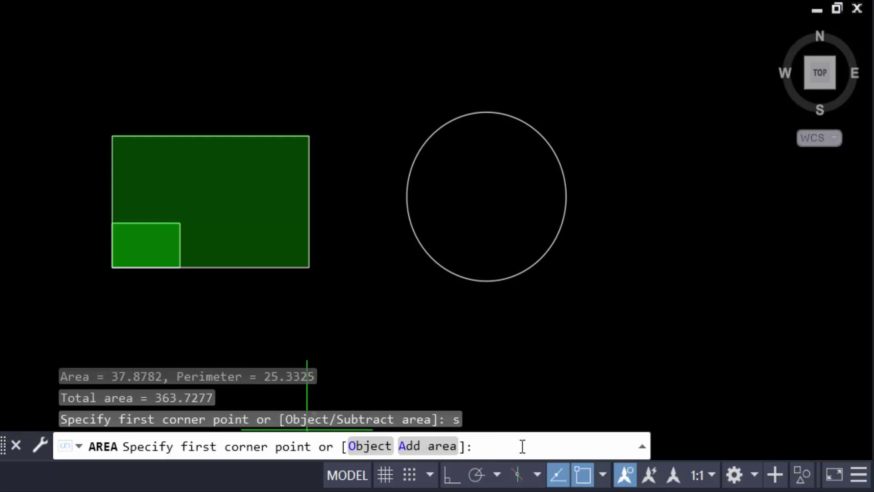
type("o")
key("Return")
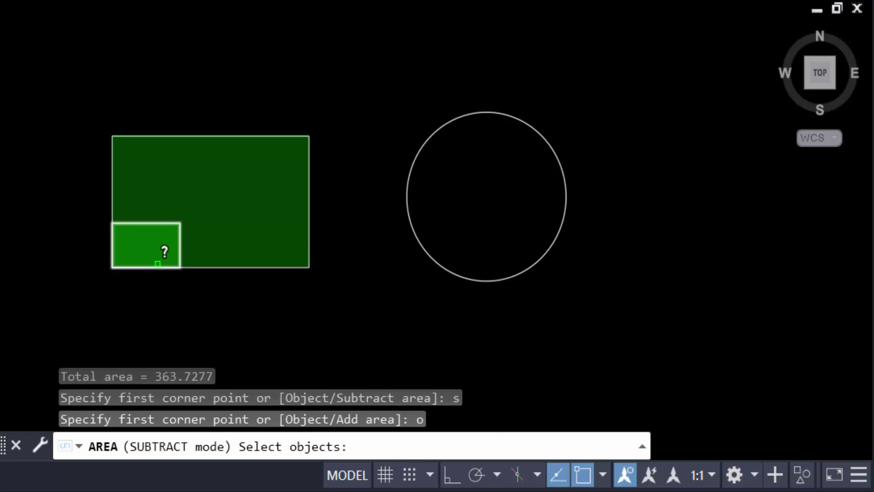
left_click(171, 223)
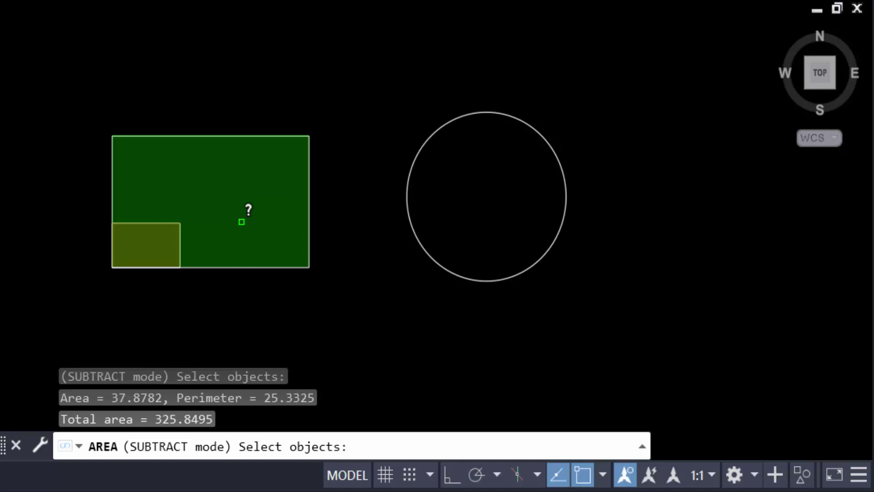
key("Escape")
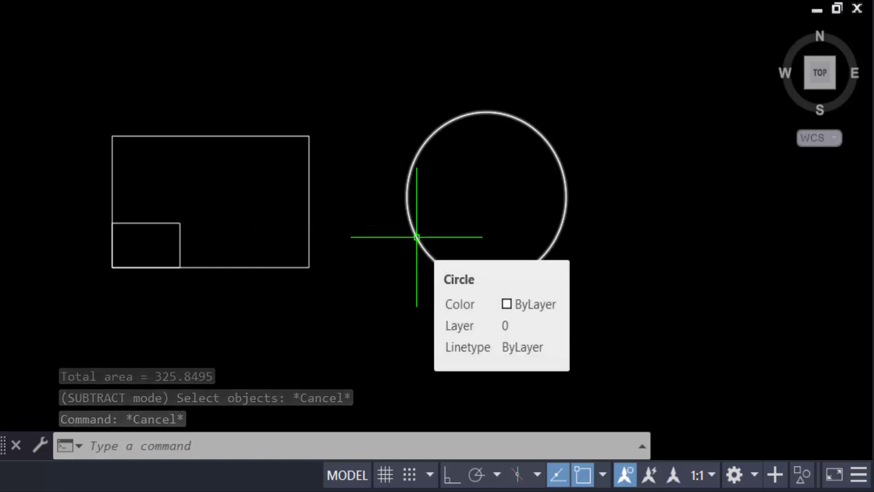
Measure the circle by object with AREA: Area 265.9110, Circumference 57.8060.
type("area")
key("Return")
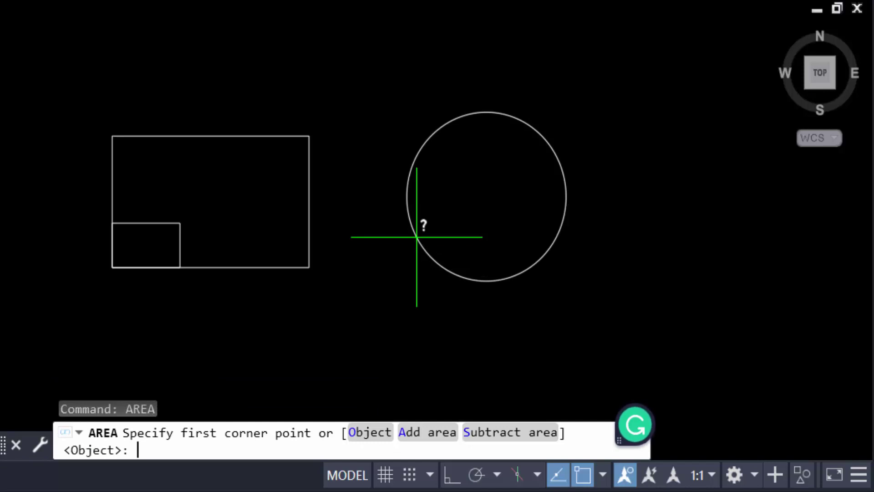
type("o")
key("Return")
left_click(444, 263)
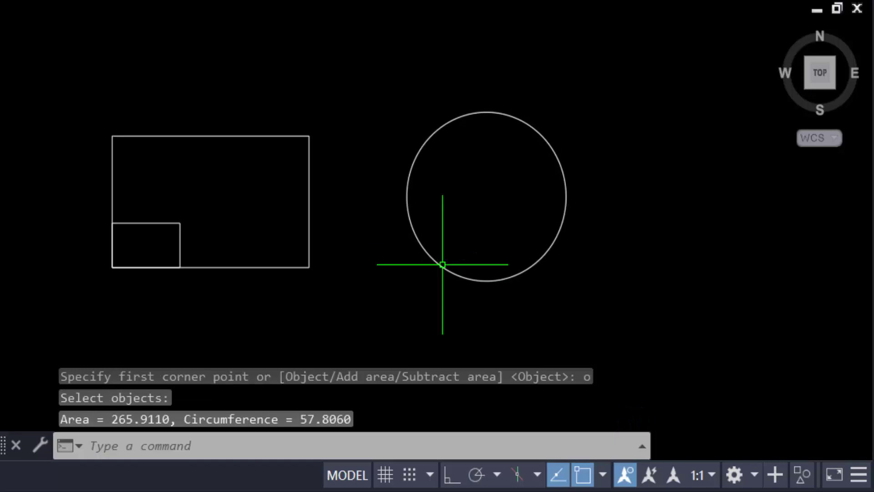